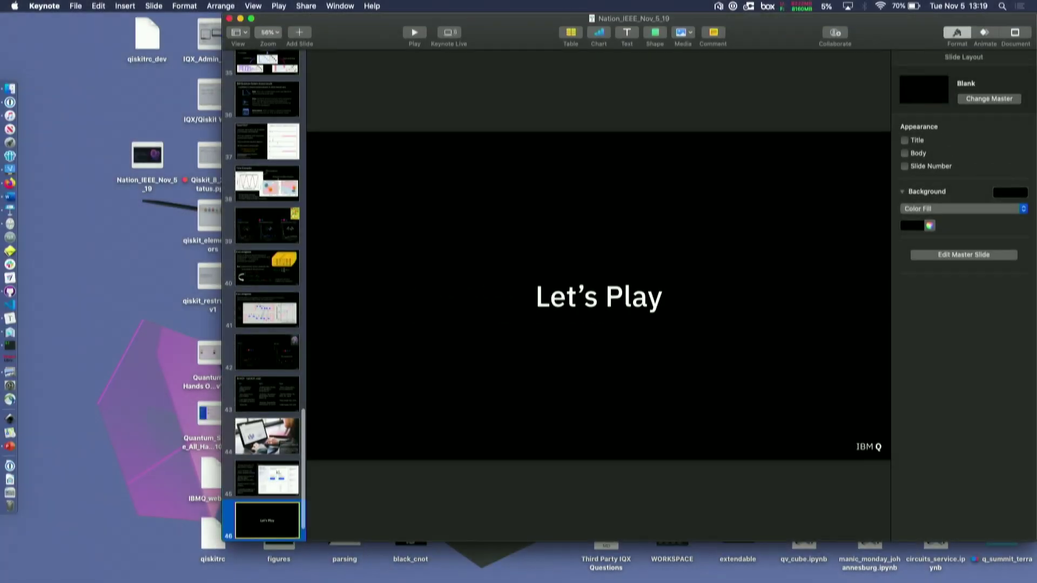
- Switch to the IBM Q Experience dashboard in the browser and look through the full list of available backends
key(ctrl+Right)
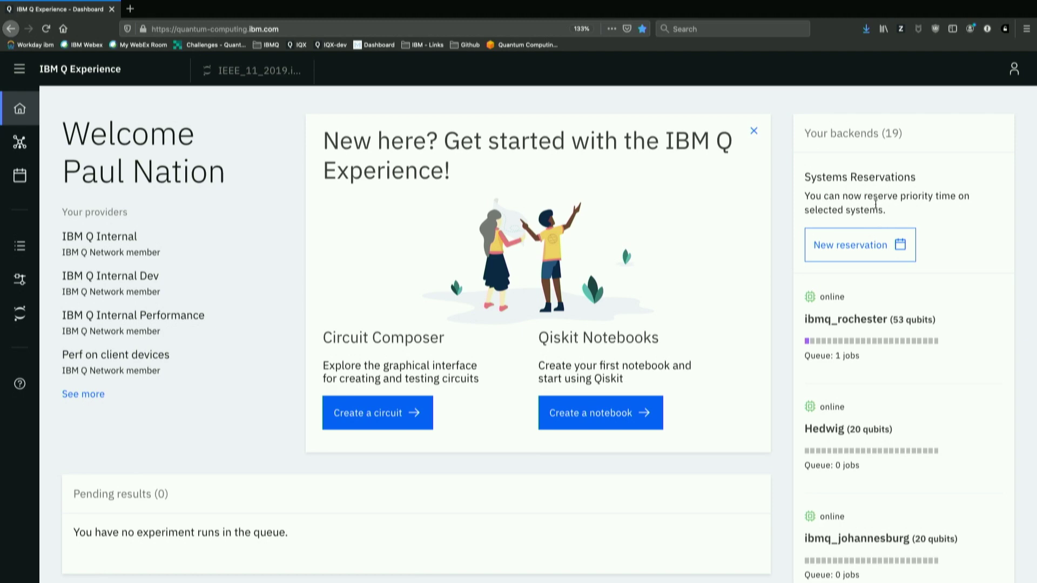
scroll(883, 330, down, 3)
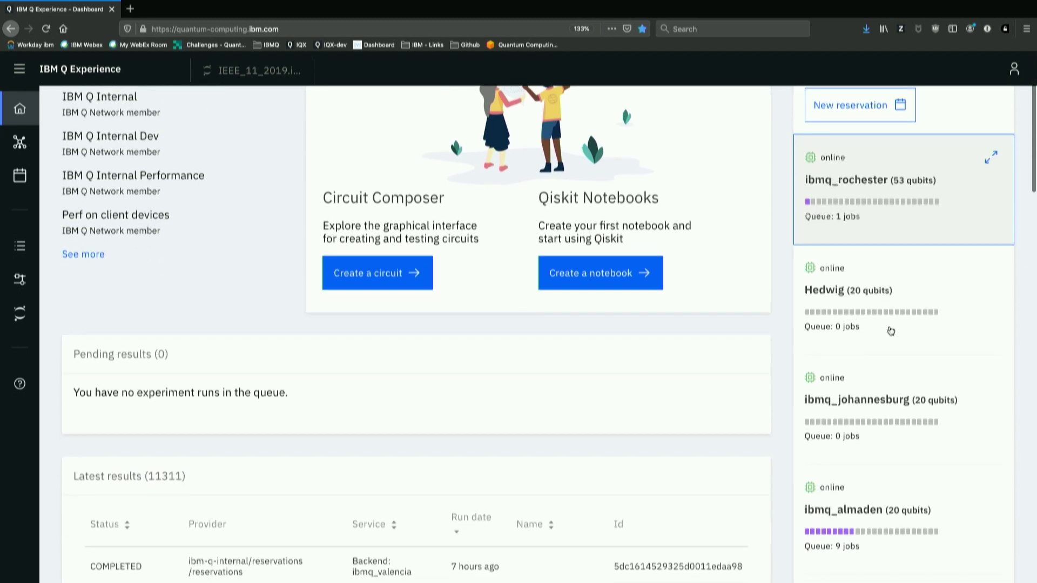
scroll(890, 330, down, 9)
scroll(886, 329, down, 20)
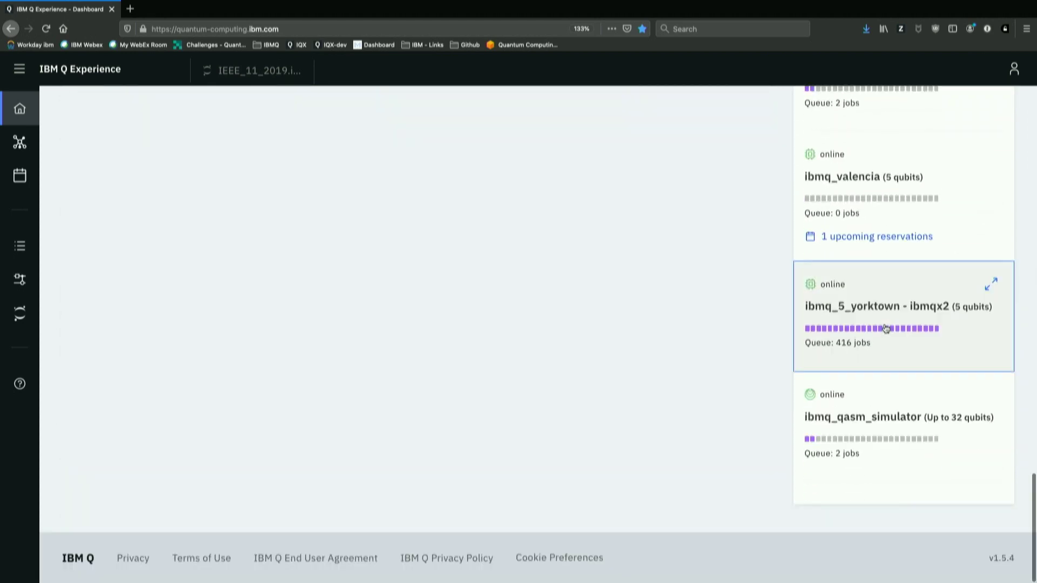
scroll(885, 328, up, 20)
scroll(885, 328, up, 3)
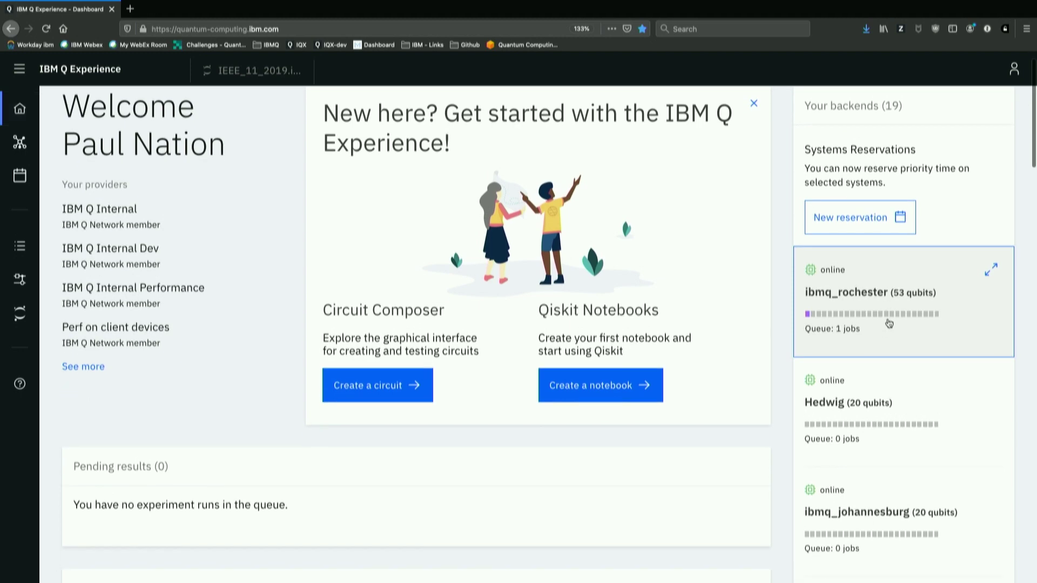
- View the details of the ibmq_rochester backend, examine its qubit connectivity map and error-rate legends, and close them
click(889, 323)
scroll(888, 323, down, 2)
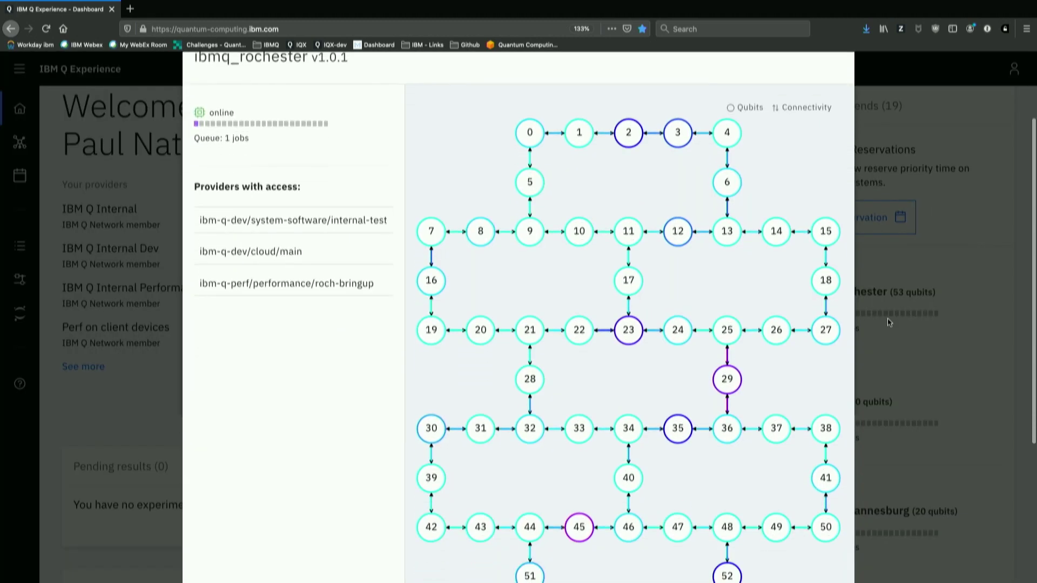
scroll(889, 323, down, 3)
scroll(888, 322, up, 1)
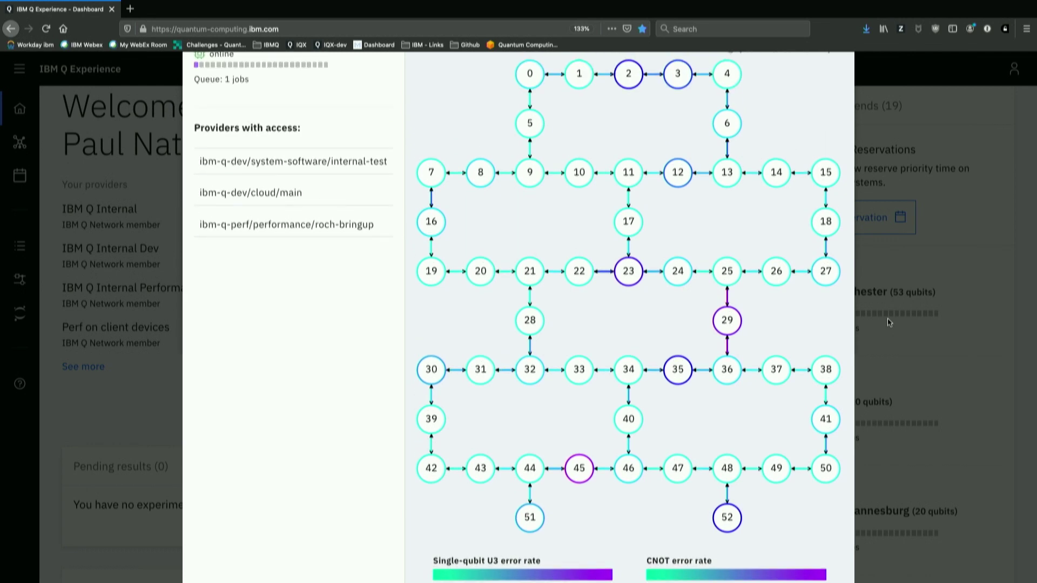
scroll(888, 323, up, 3)
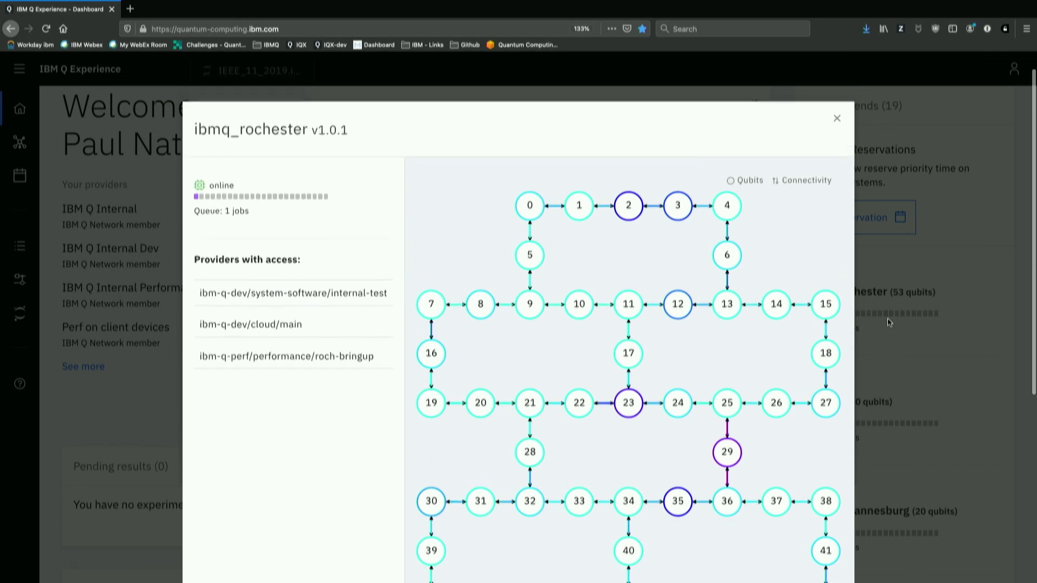
click(848, 119)
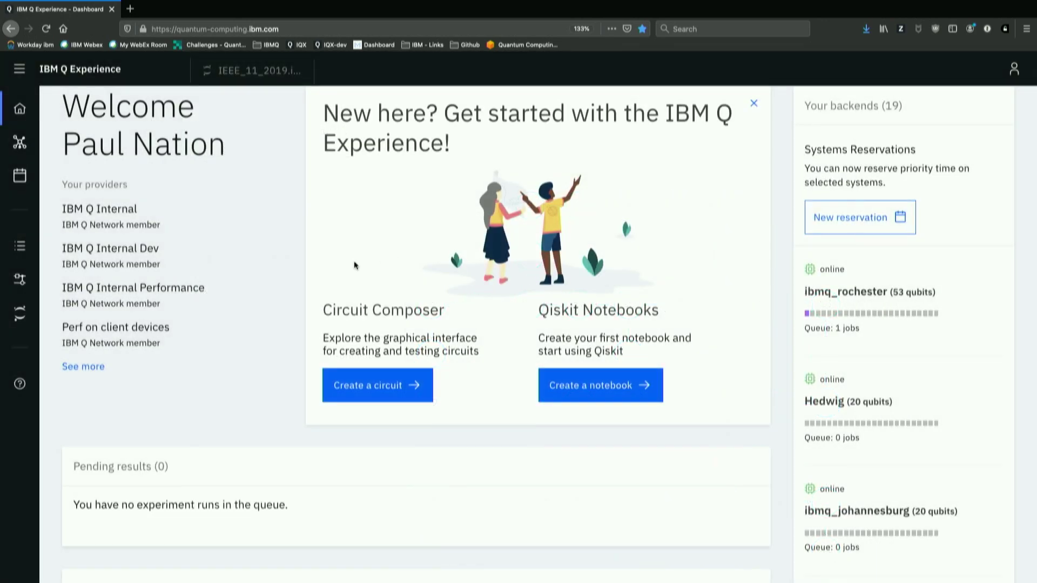
- Create a new blank circuit in the Circuit Composer
mouse_move(21, 282)
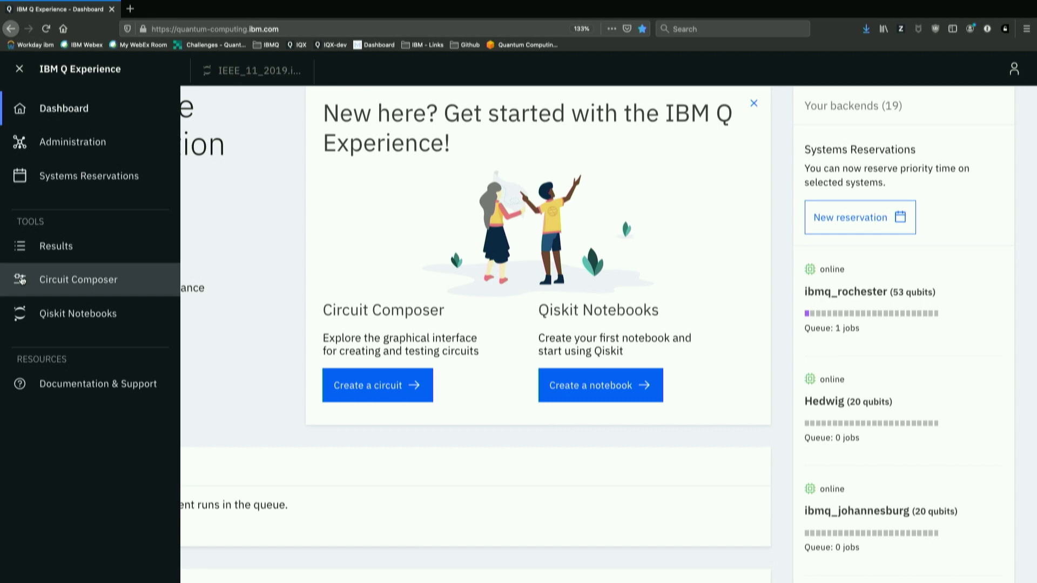
click(21, 280)
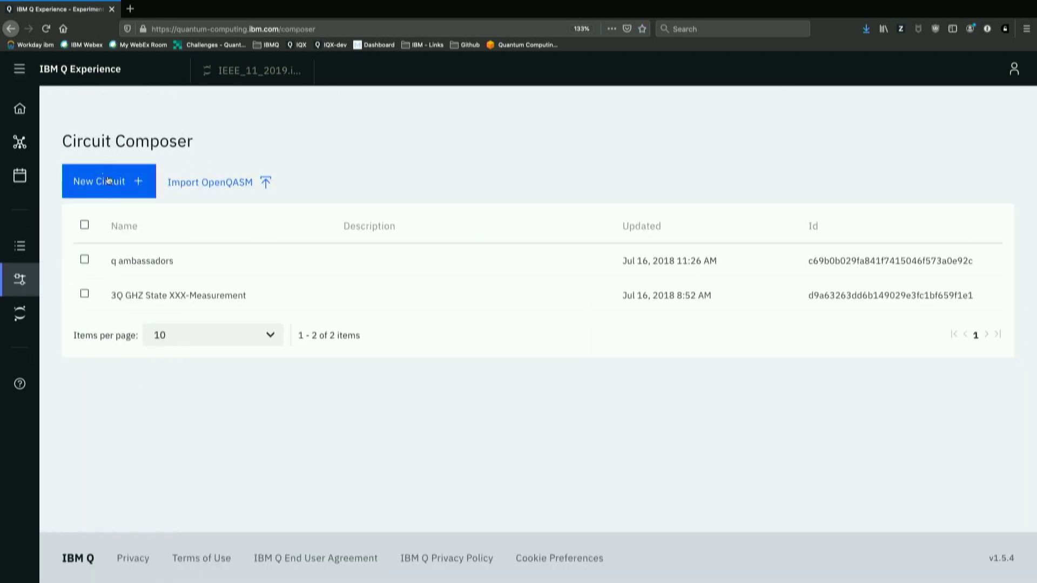
click(109, 191)
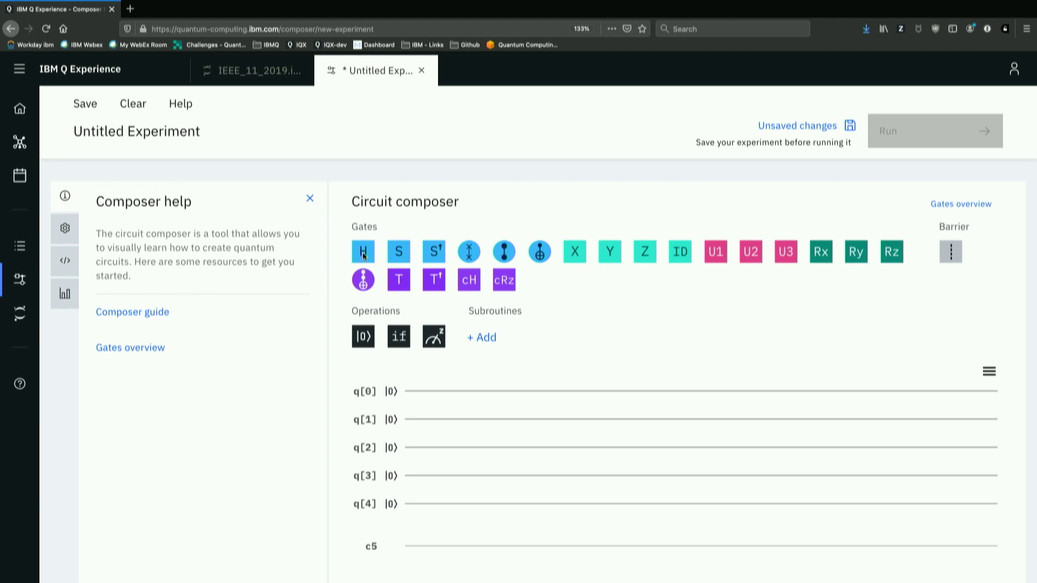
- Place an H gate on q[0], followed by a staggered chain of CNOT gates linking each neighbouring qubit pair from q[0] to q[4]
drag(363, 252, 427, 384)
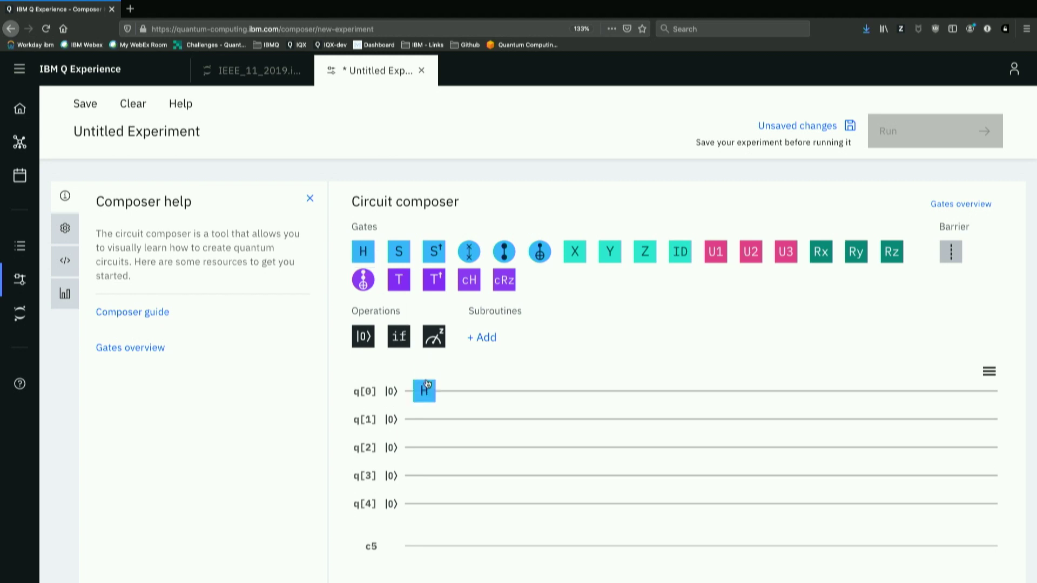
drag(540, 253, 457, 398)
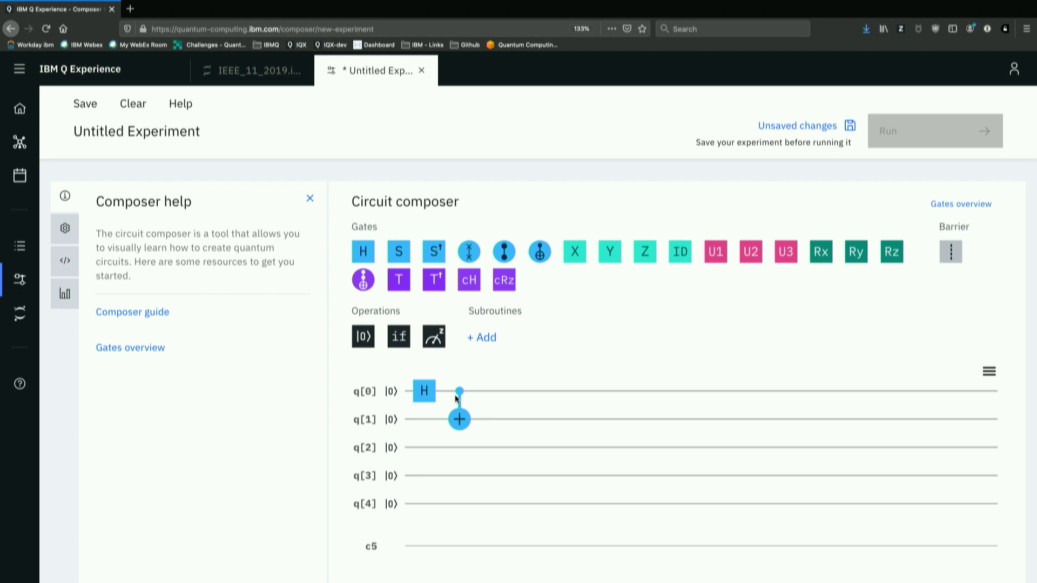
drag(540, 251, 528, 459)
drag(540, 251, 559, 504)
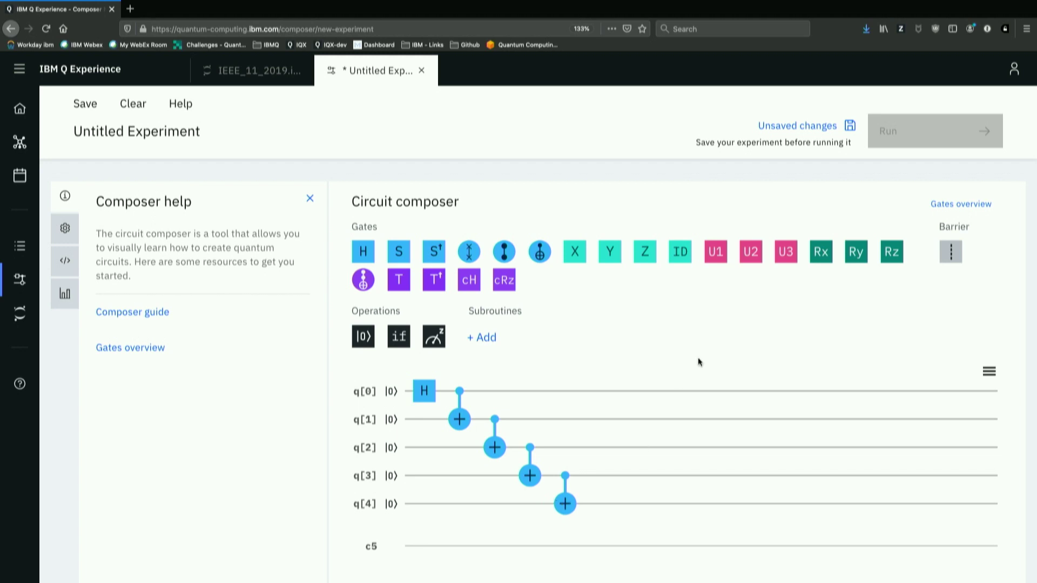
- Add a measurement to each qubit q[0] through q[4] after the CNOT chain, staggered one column apart
drag(437, 339, 603, 398)
drag(433, 337, 635, 420)
drag(433, 337, 677, 452)
drag(433, 337, 701, 473)
drag(434, 337, 743, 506)
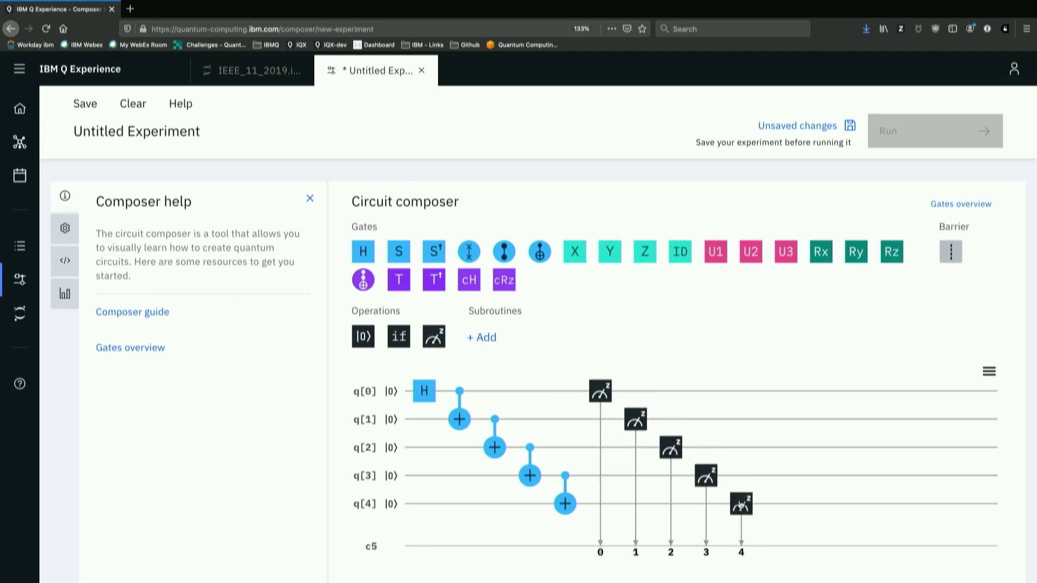
- Save the circuit and run it on ibmq_valencia in ibm-q-internal/reservations/reservations with 1024 shots
click(808, 127)
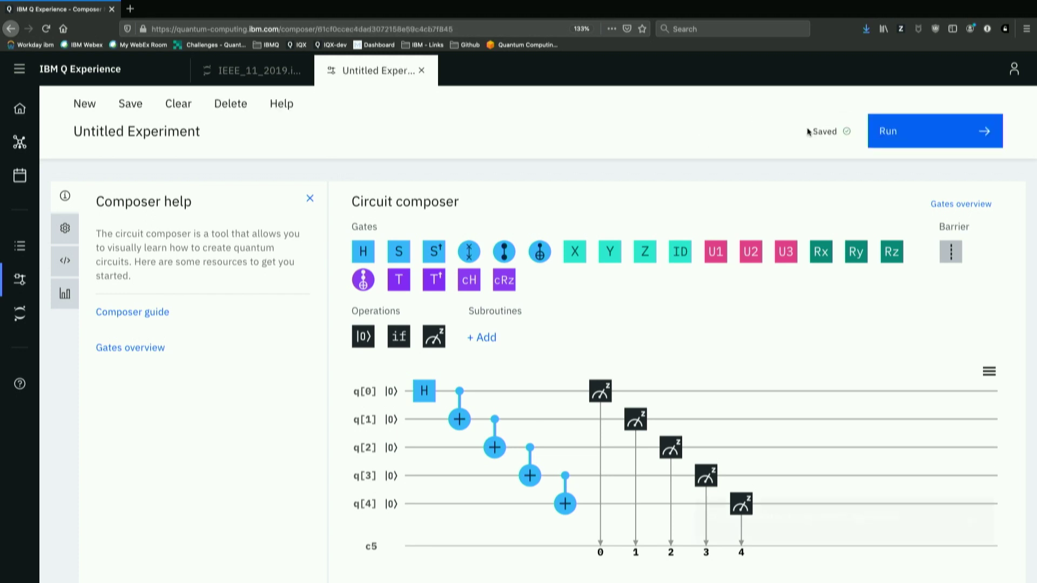
click(916, 132)
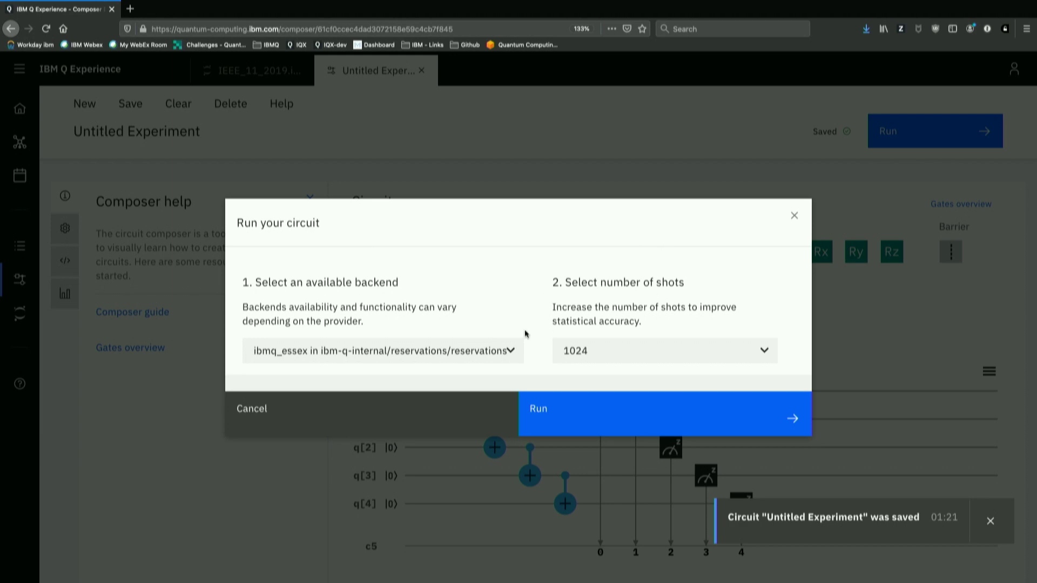
click(502, 349)
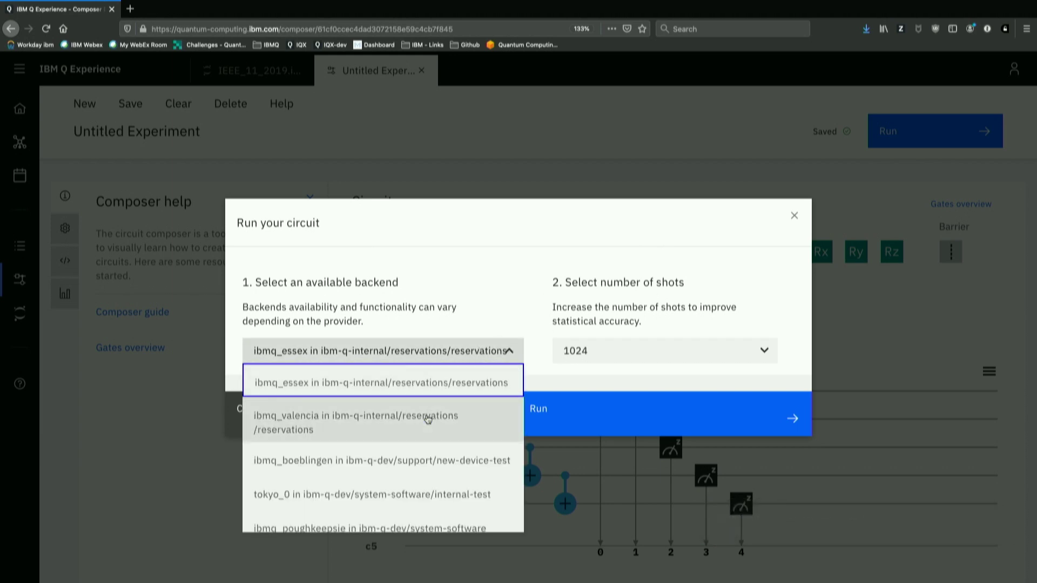
scroll(436, 432, down, 2)
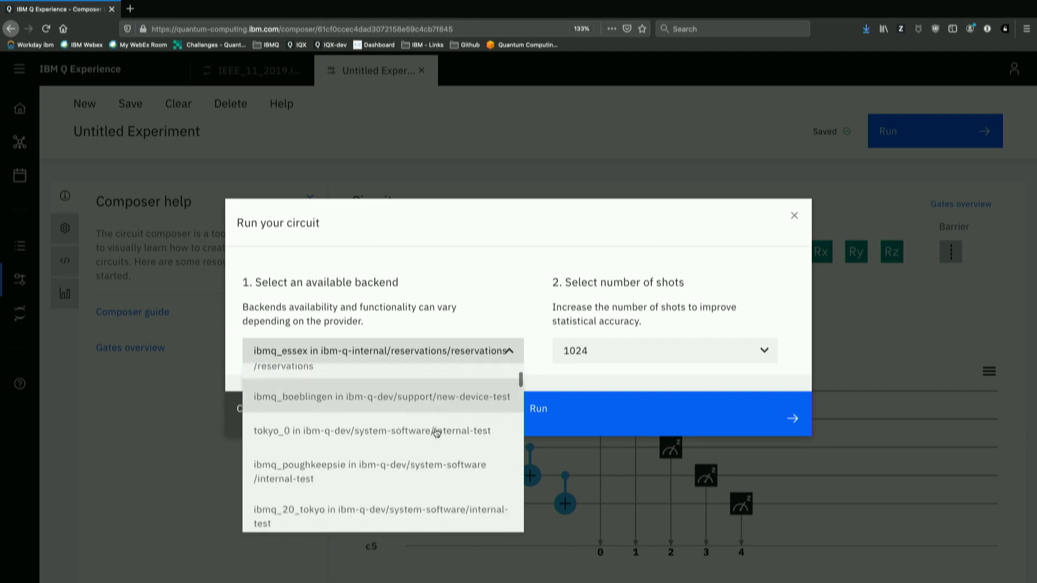
scroll(436, 432, up, 2)
click(403, 429)
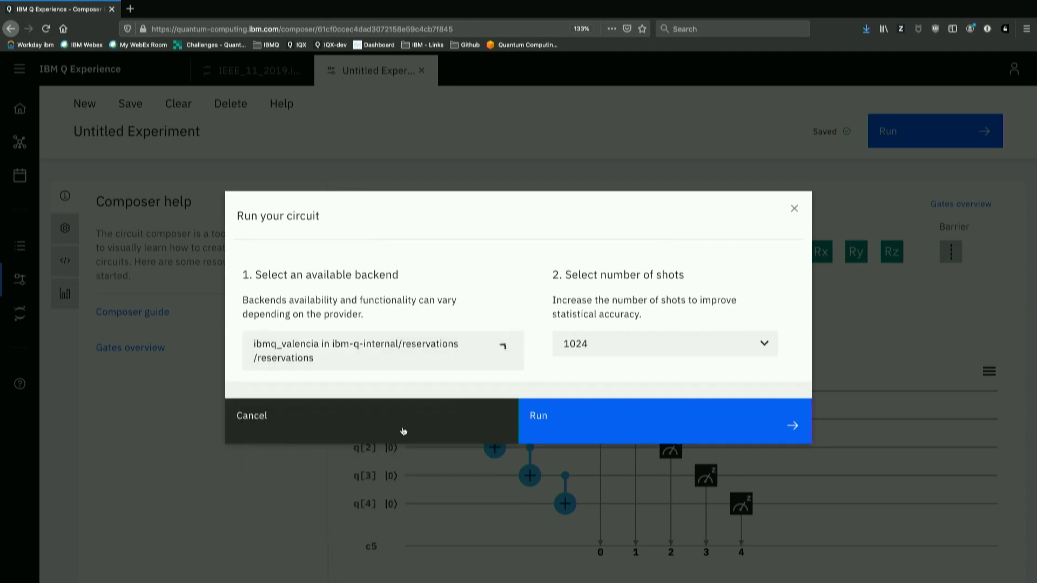
click(617, 419)
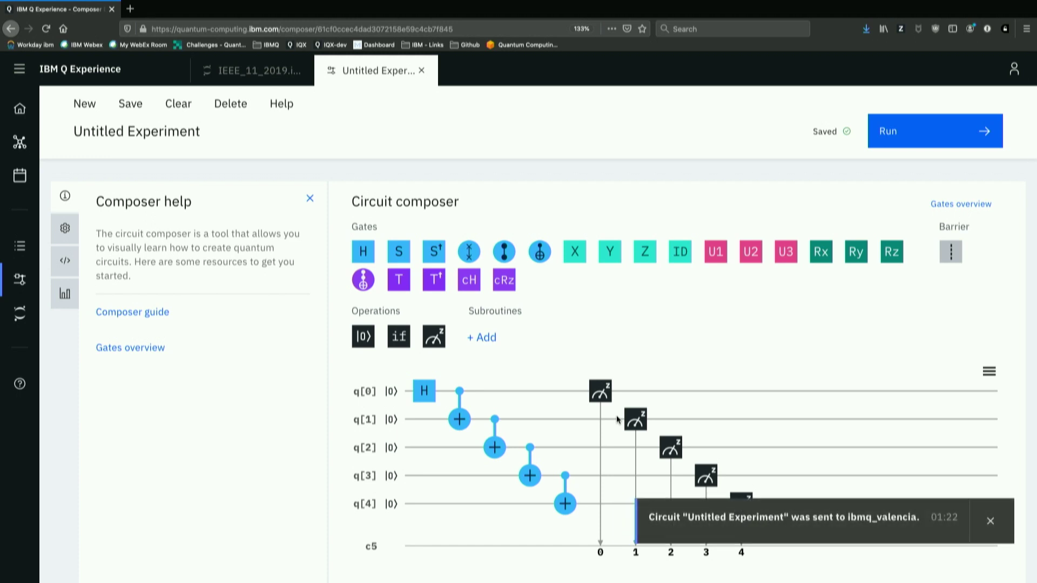
- Open the ibmq_valencia run's result and examine its run details, circuit diagram and probability histogram
scroll(618, 419, down, 6)
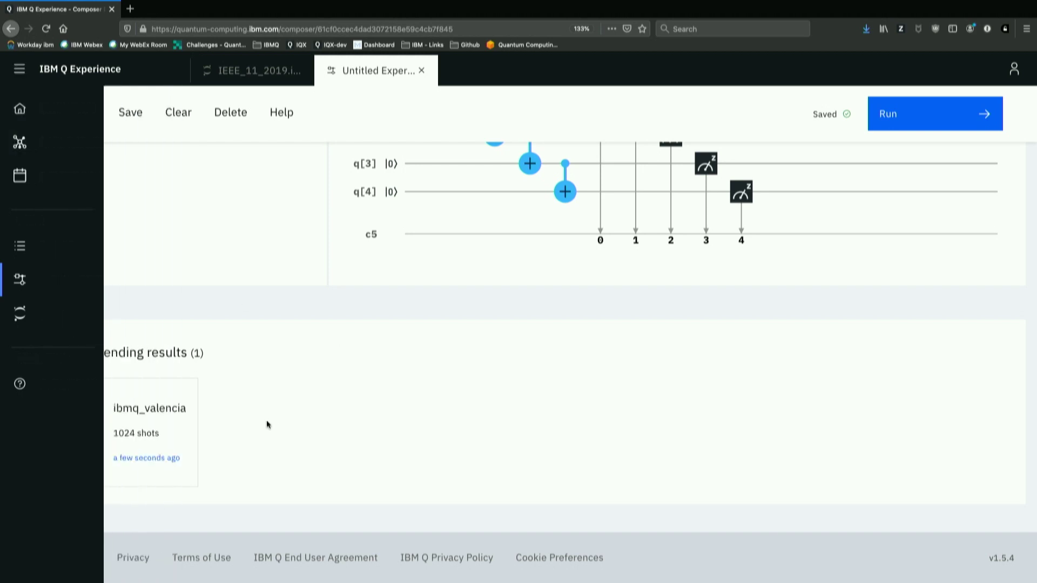
click(176, 459)
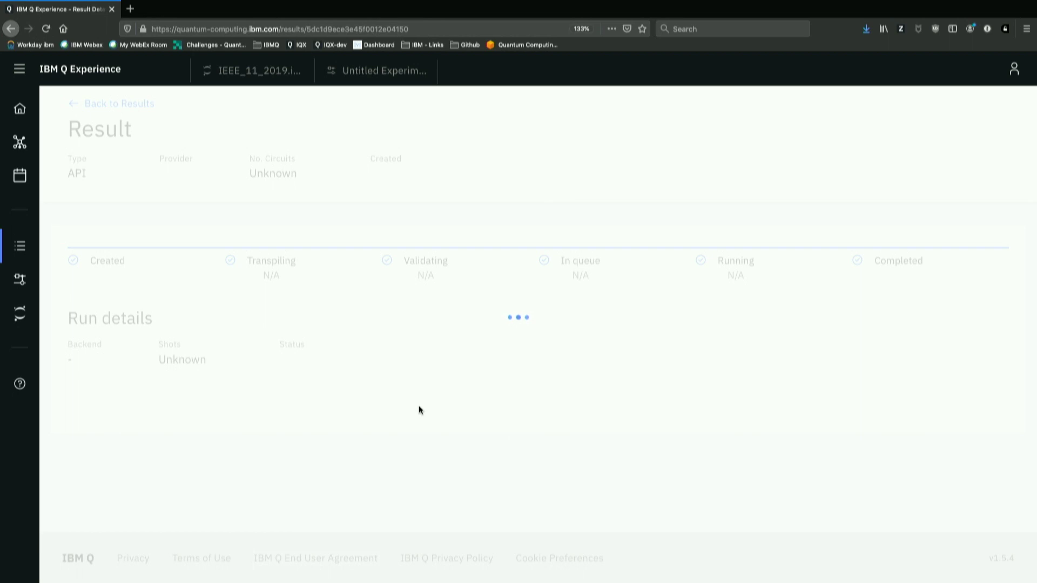
scroll(419, 409, down, 8)
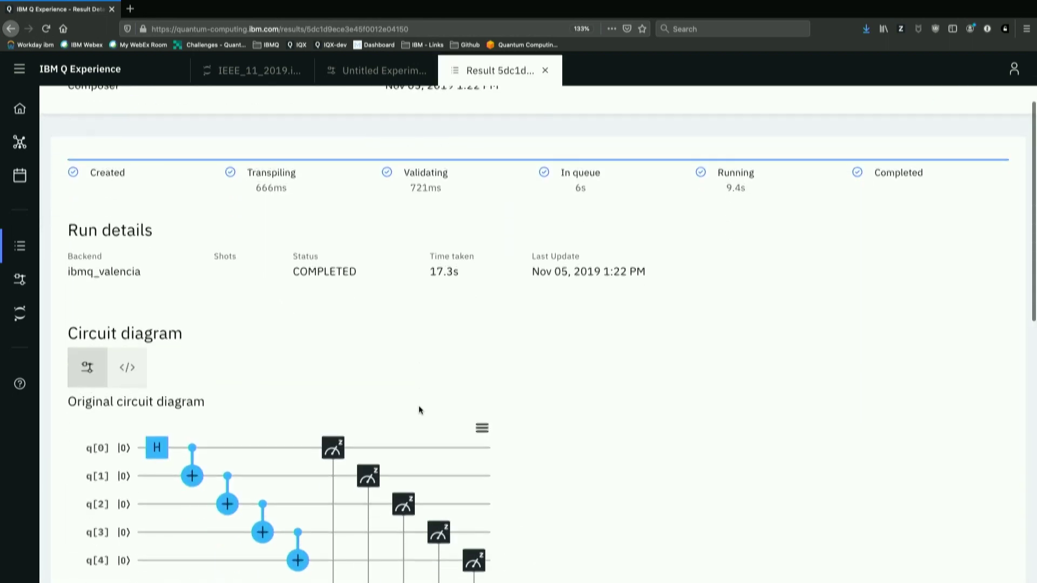
scroll(419, 409, down, 4)
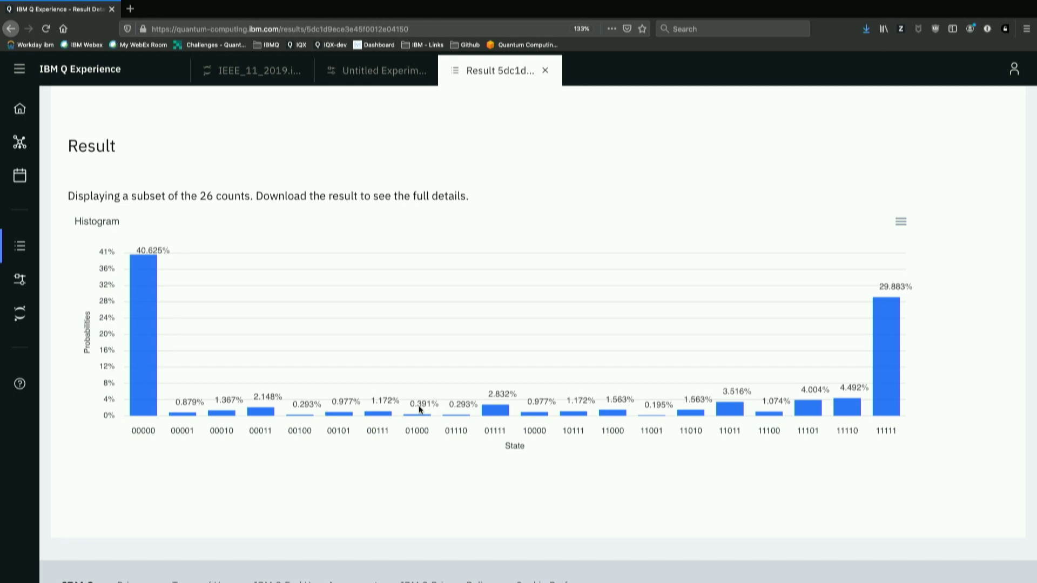
scroll(419, 407, up, 3)
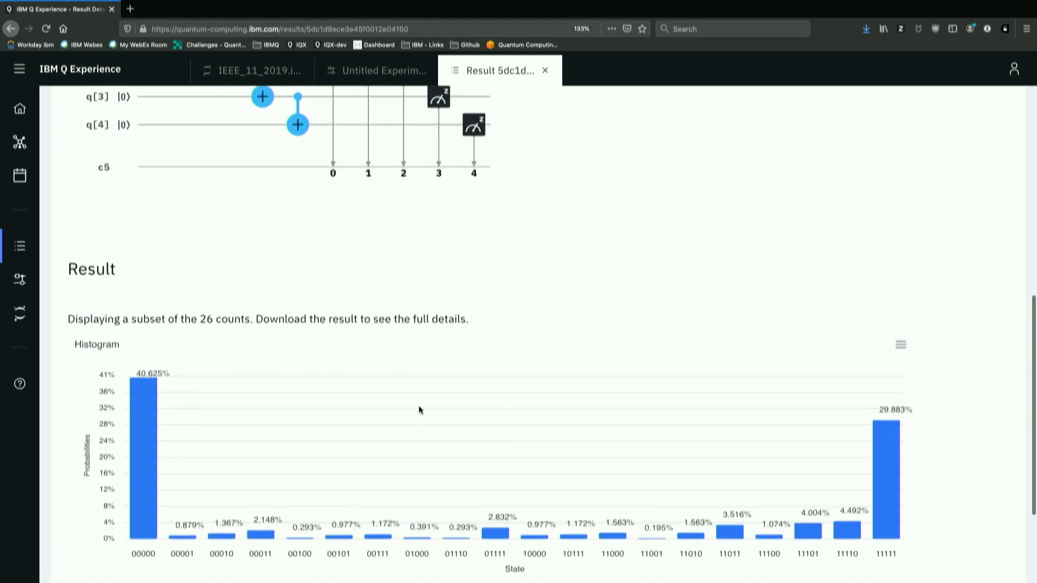
- Switch to the open IEEE_11_2019 notebook and run the first cell, which imports the Qiskit libraries and loads the IBM Q account
click(277, 76)
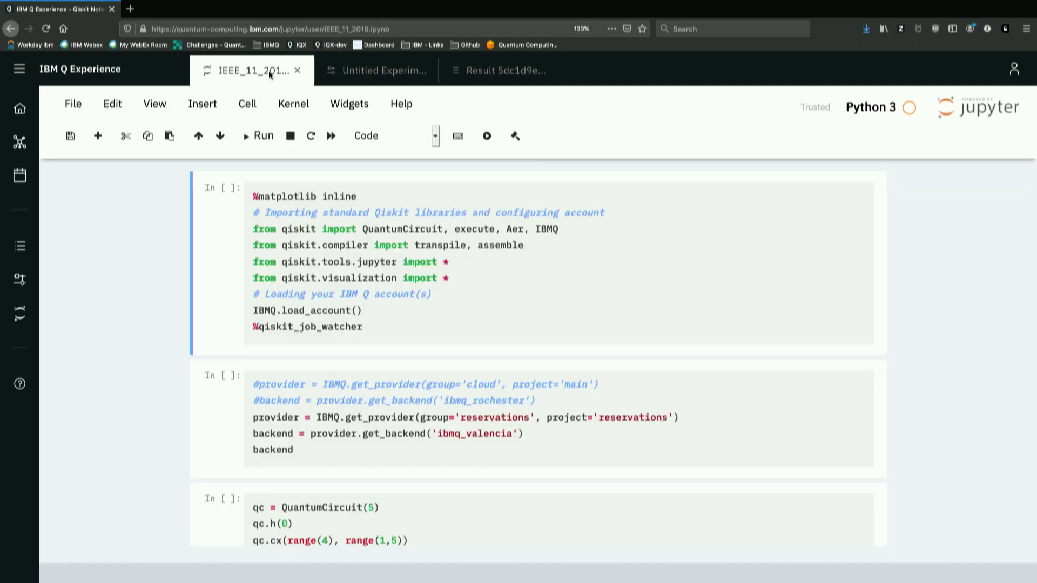
click(419, 243)
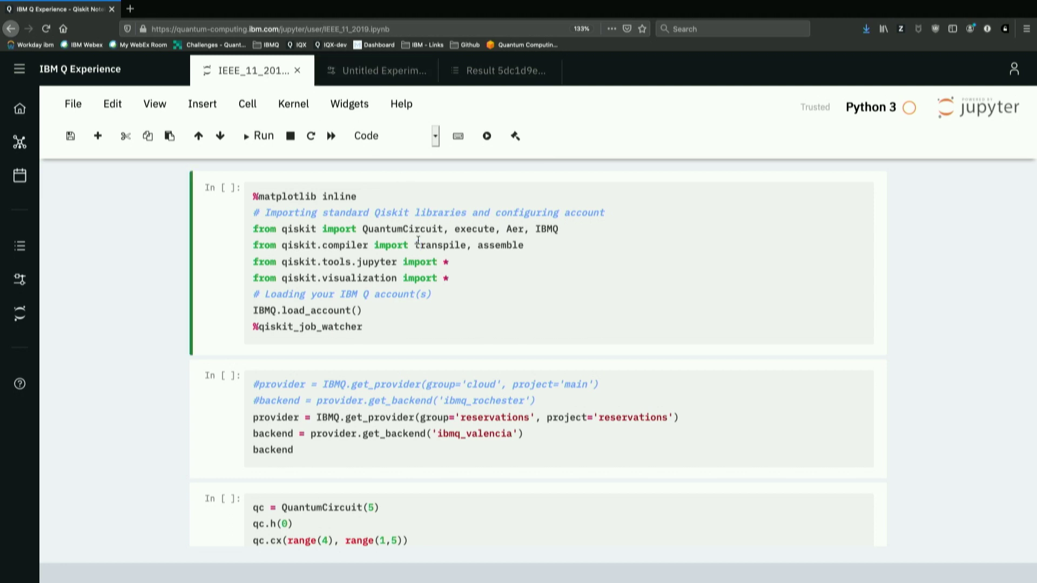
key(shift+Return)
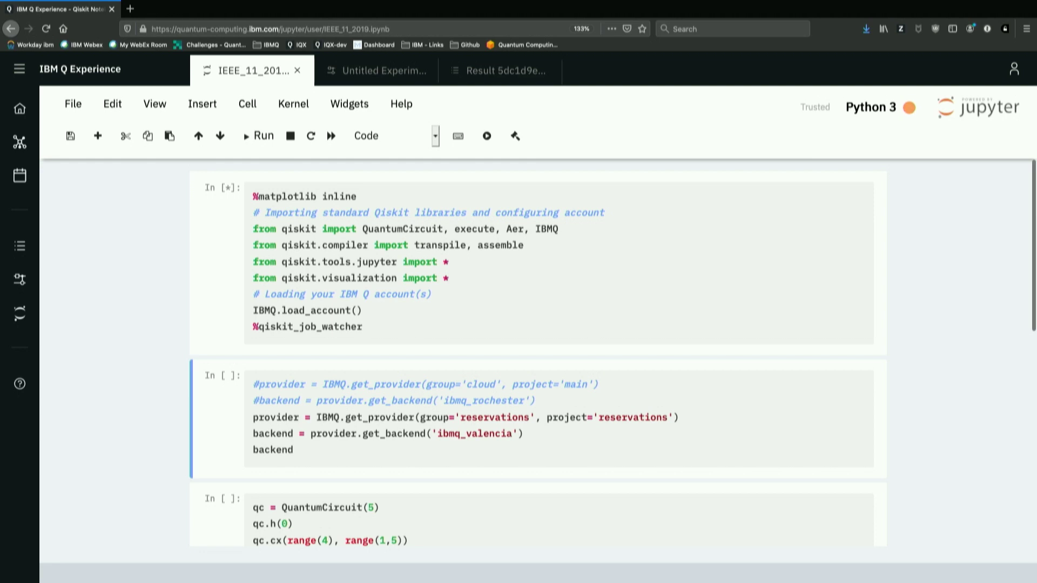